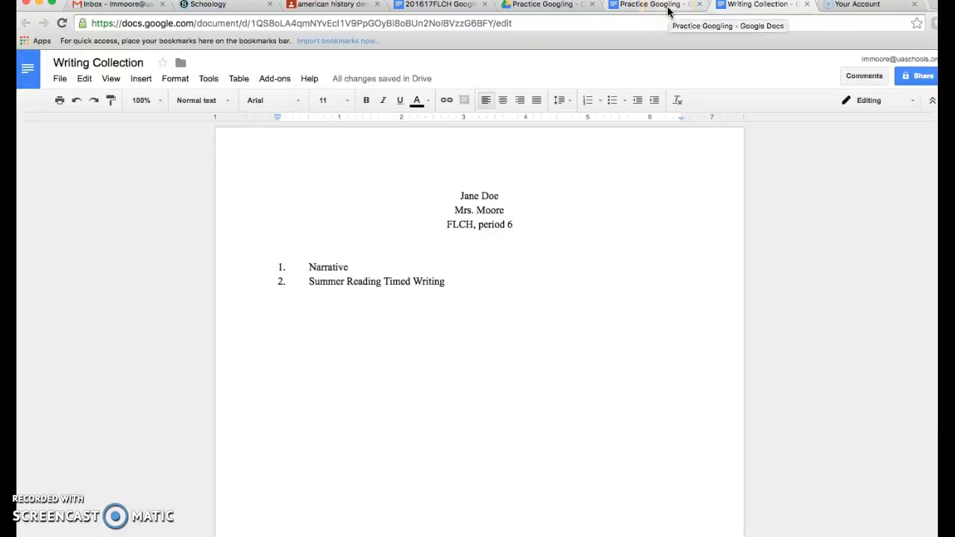
Step: Add the line "Link to Writing Collection" below the paragraph in the Practice Googling document
{"action": "left_click", "coordinate": [668, 9]}
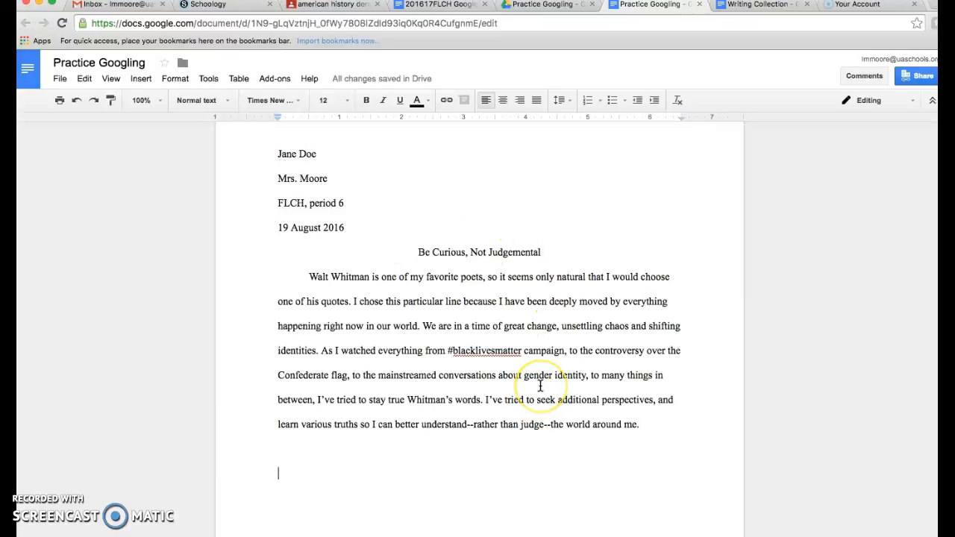
{"action": "left_click", "coordinate": [347, 478]}
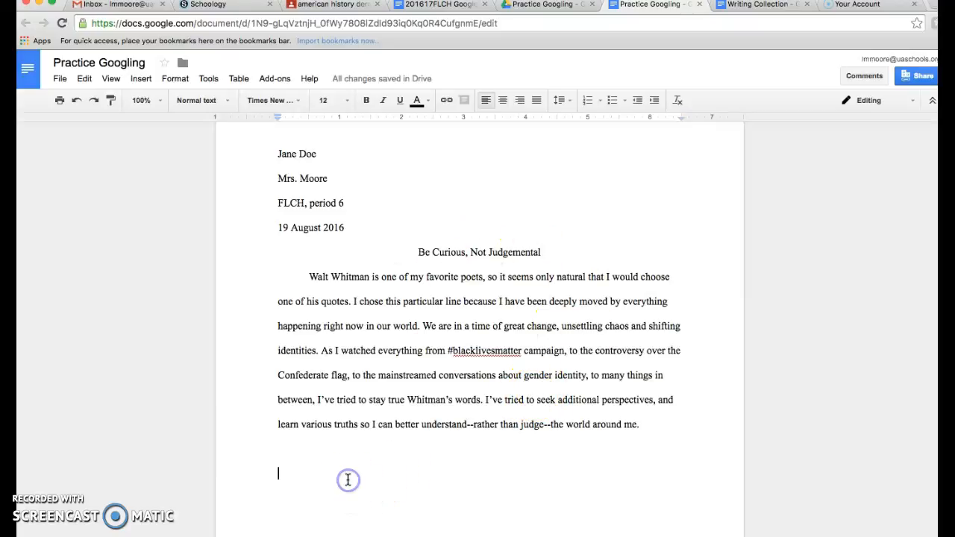
{"action": "type", "text": "Writ"}
{"action": "key", "text": "BackSpace"}
{"action": "key", "text": "BackSpace"}
{"action": "key", "text": "BackSpace"}
{"action": "key", "text": "BackSpace"}
{"action": "type", "text": "Link to Writing Collection"}
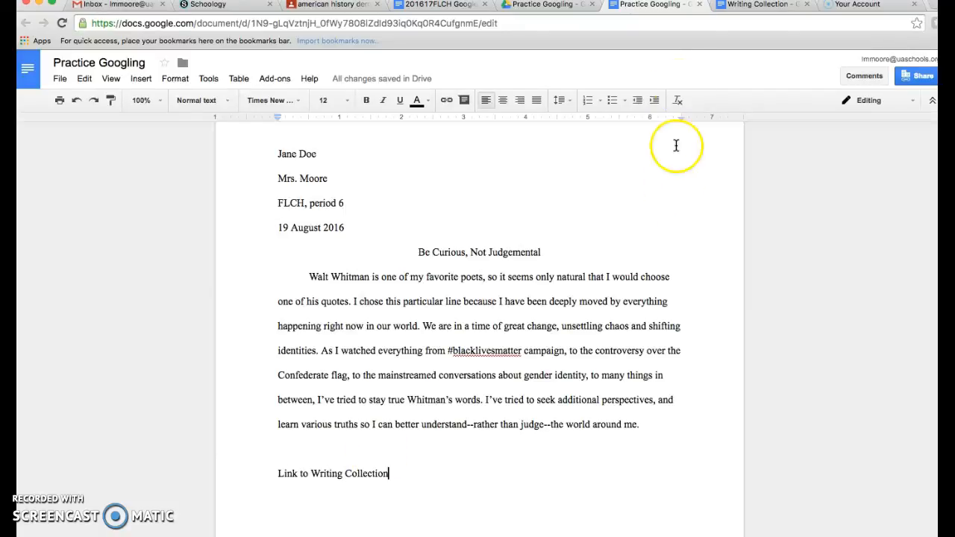
Step: Turn on link sharing for the Writing Collection document so anyone at Uaschools.org with the link can edit, and copy the link
{"action": "left_click", "coordinate": [735, 9]}
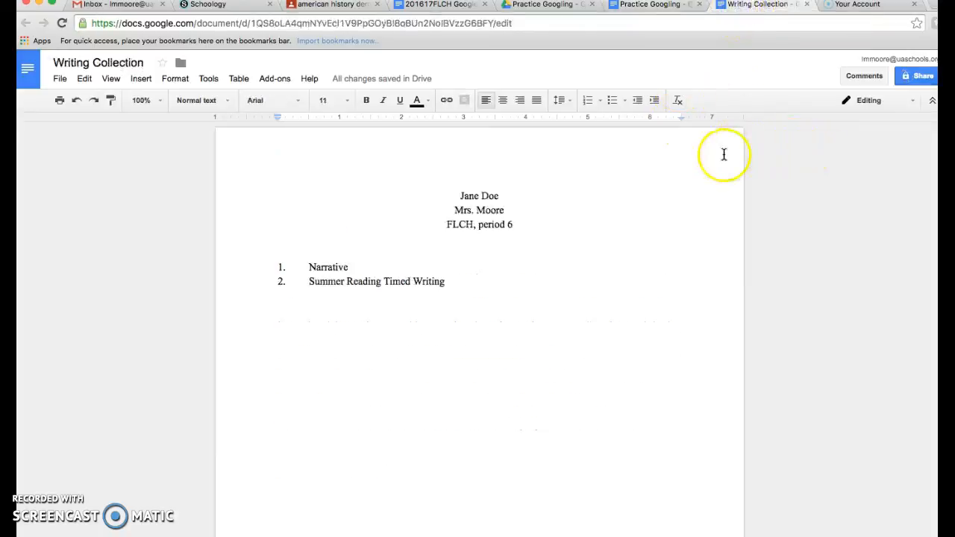
{"action": "left_click", "coordinate": [919, 77]}
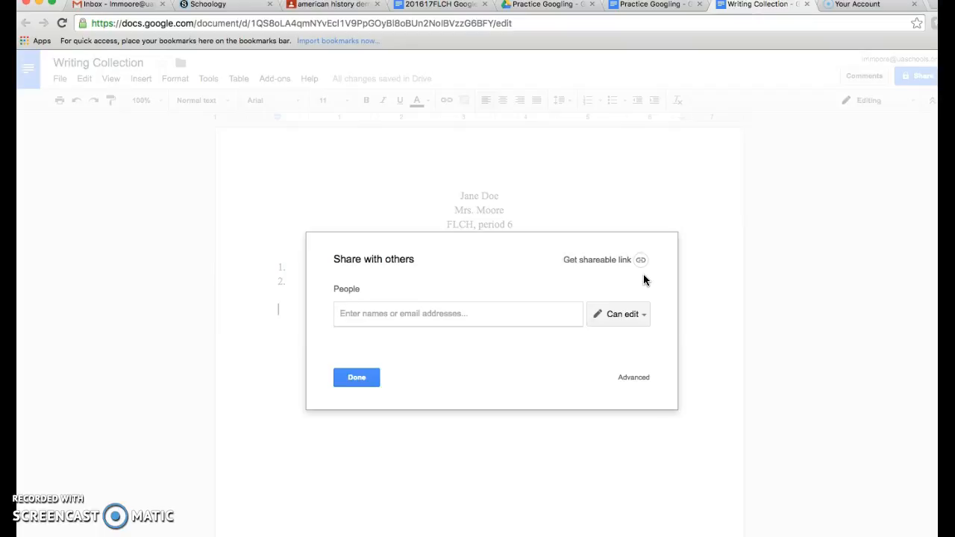
{"action": "left_click", "coordinate": [597, 263]}
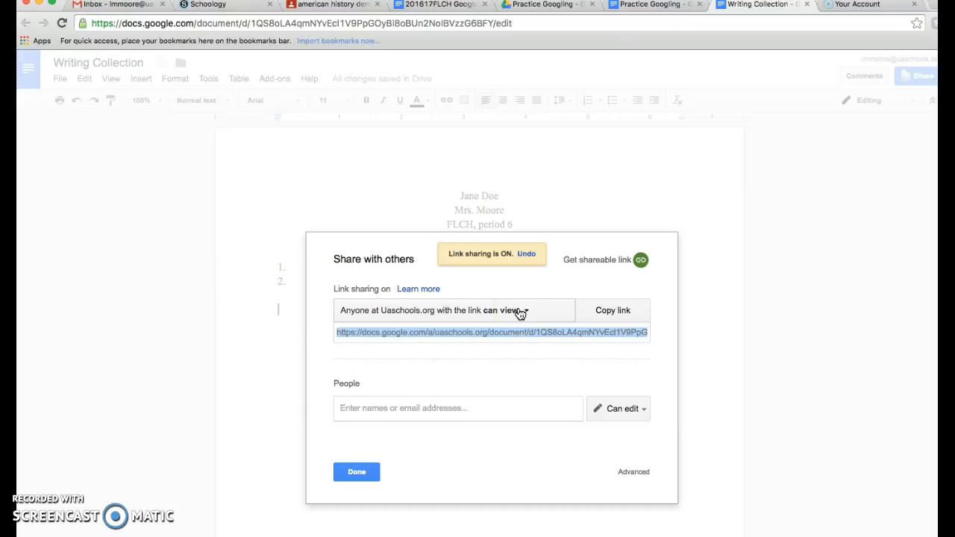
{"action": "left_click", "coordinate": [520, 311]}
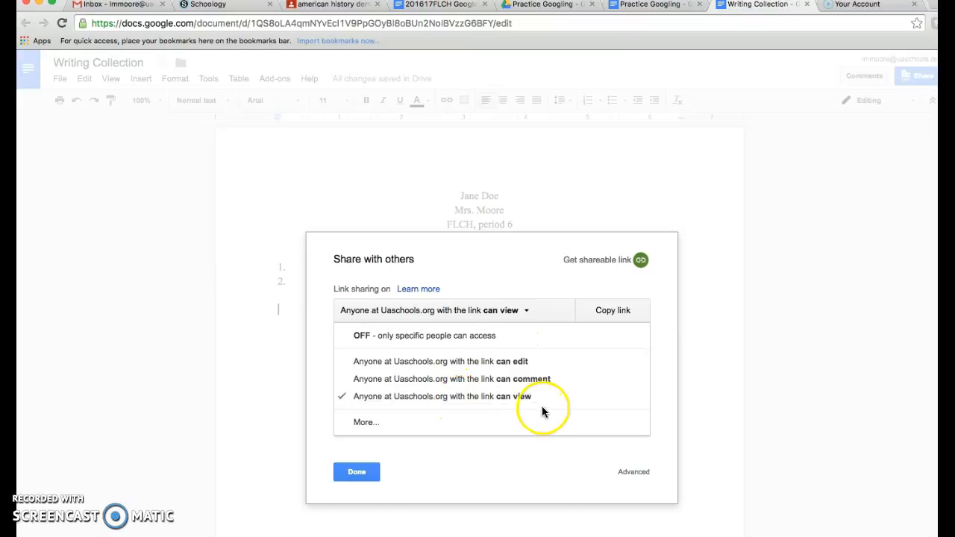
{"action": "left_click", "coordinate": [523, 364]}
{"action": "left_click", "coordinate": [488, 333]}
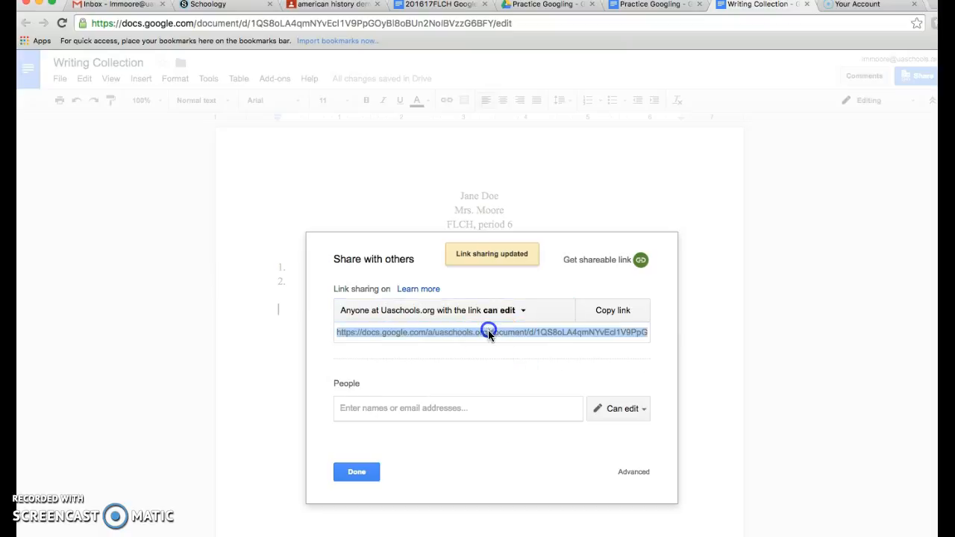
{"action": "left_click", "coordinate": [357, 472]}
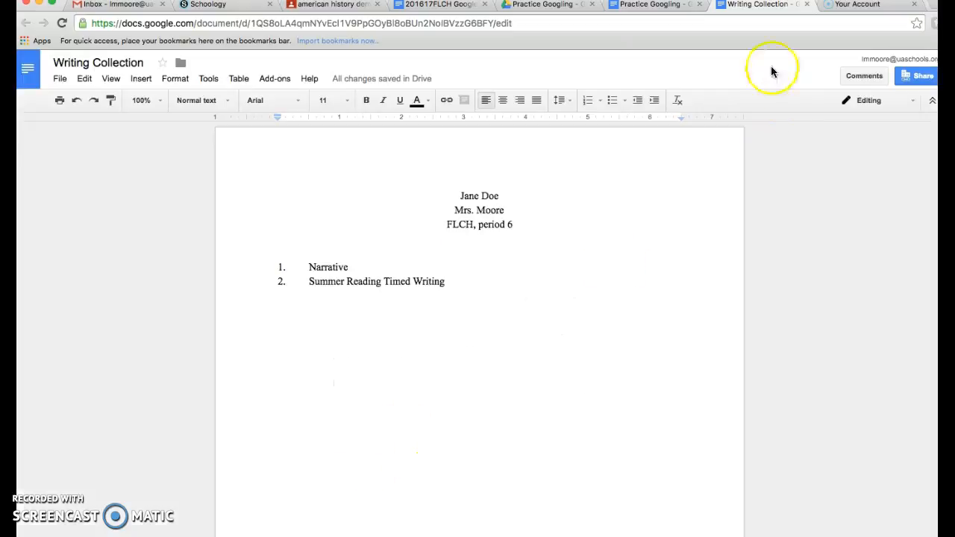
Step: Hyperlink the words "Writing Collection" at the end of the Practice Googling document to the copied sharing link
{"action": "left_click", "coordinate": [654, 6]}
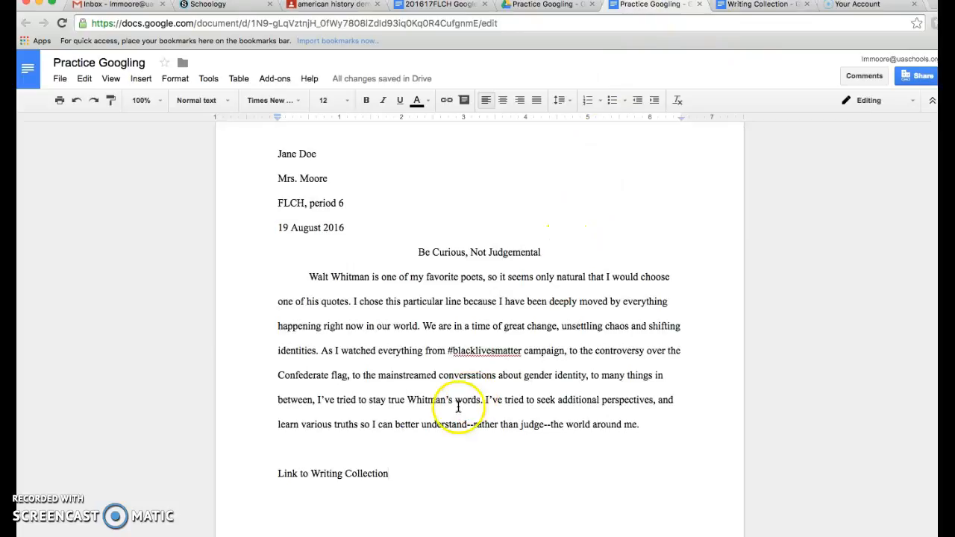
{"action": "left_click_drag", "start_coordinate": [388, 475], "coordinate": [313, 481]}
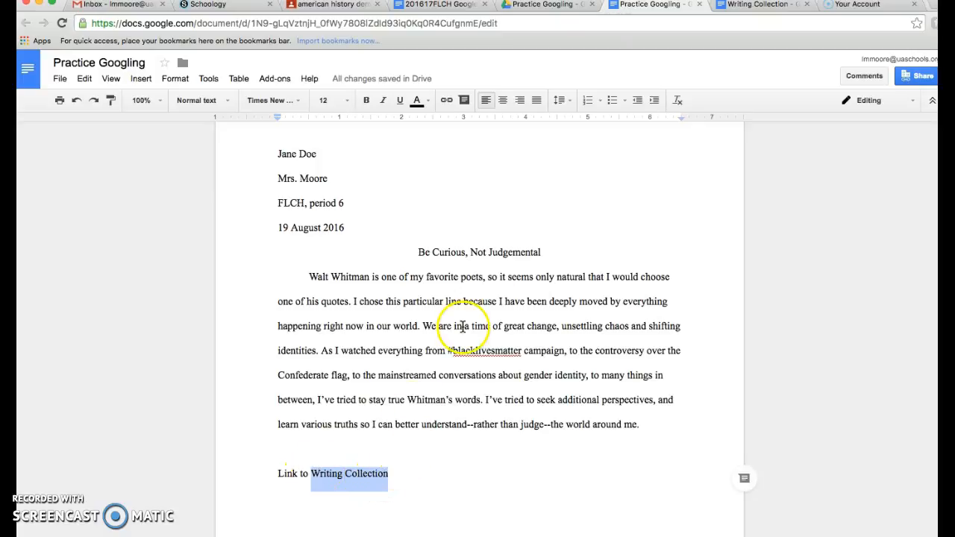
{"action": "left_click", "coordinate": [446, 100]}
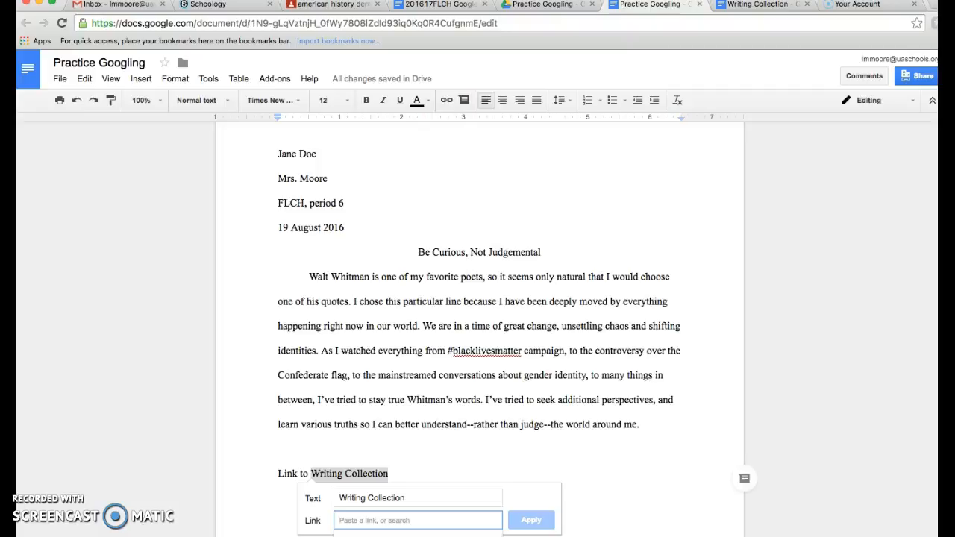
{"action": "key", "text": "super+v"}
{"action": "left_click", "coordinate": [533, 525]}
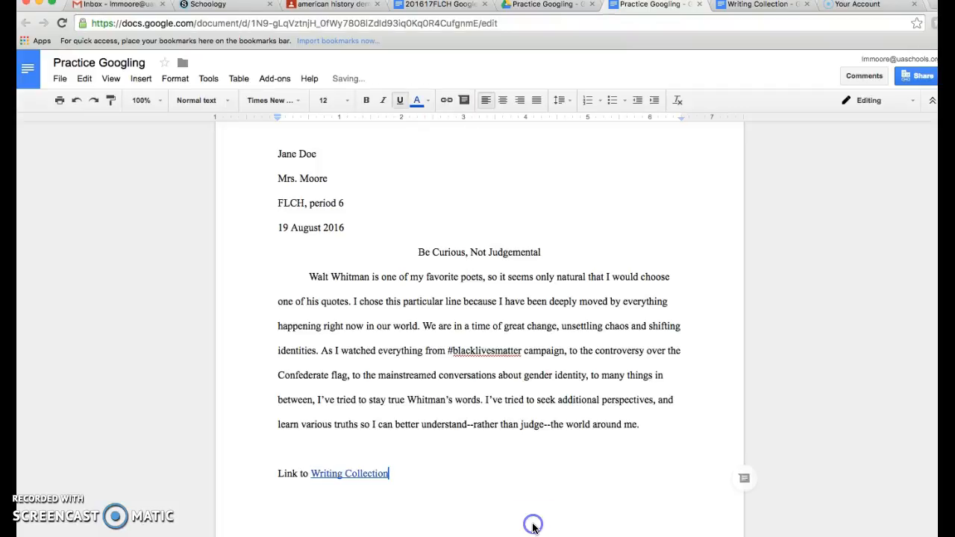
Step: Test the new Writing Collection hyperlink by opening it, and check the editing modes available in the opened document
{"action": "left_click", "coordinate": [374, 478]}
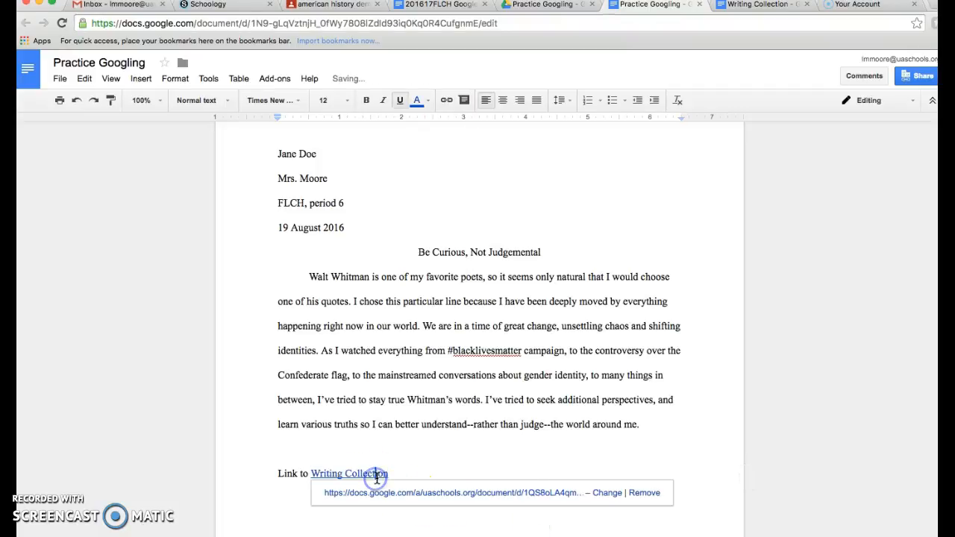
{"action": "left_click", "coordinate": [416, 459]}
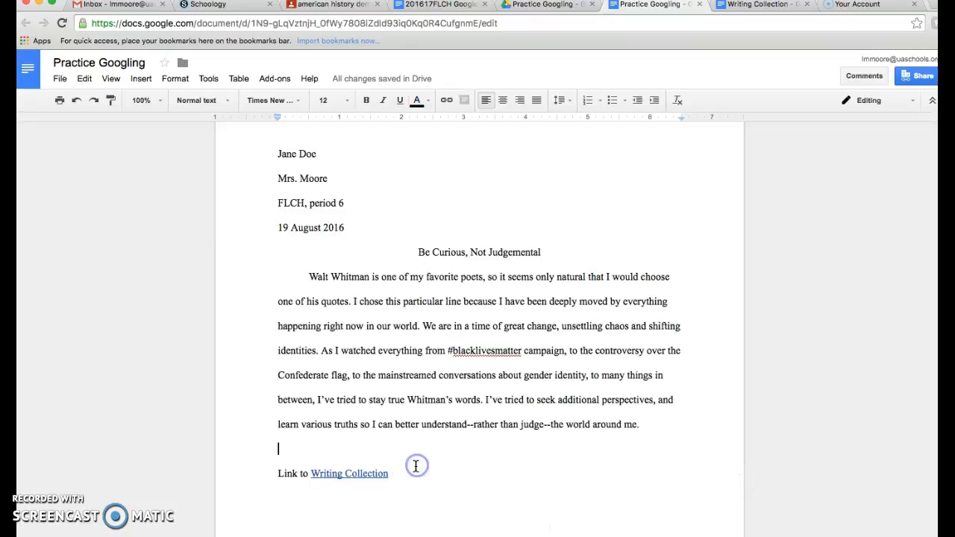
{"action": "left_click", "coordinate": [411, 478]}
{"action": "left_click", "coordinate": [364, 471]}
{"action": "left_click", "coordinate": [379, 494]}
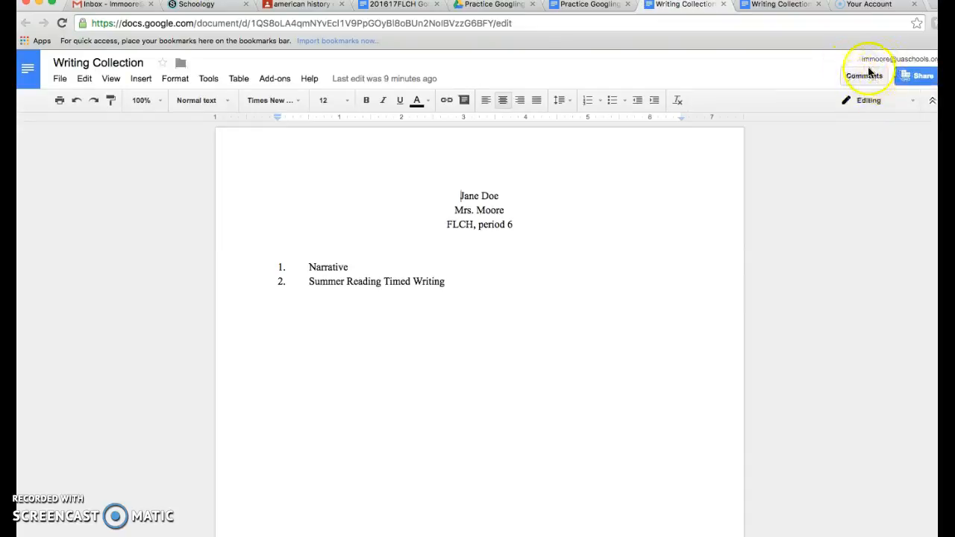
{"action": "left_click", "coordinate": [885, 99]}
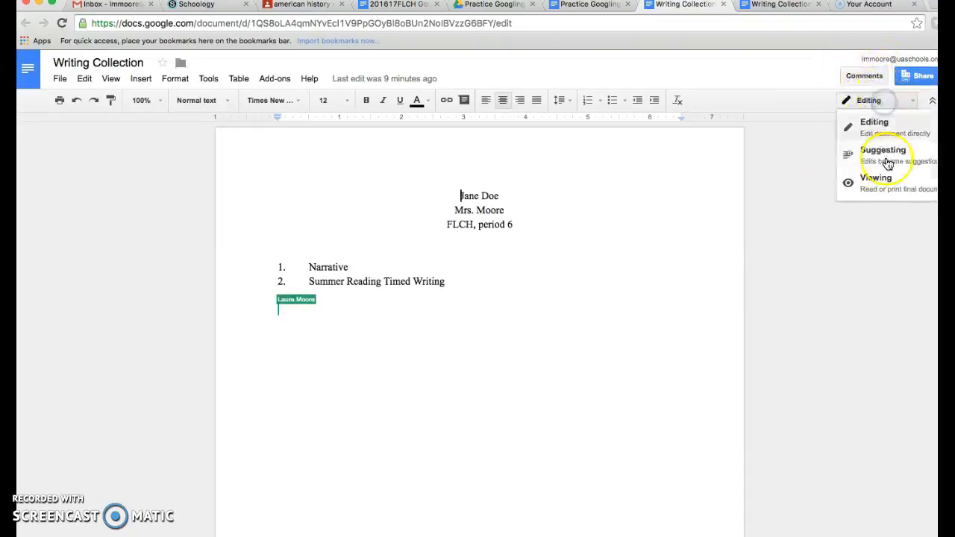
{"action": "left_click", "coordinate": [875, 99]}
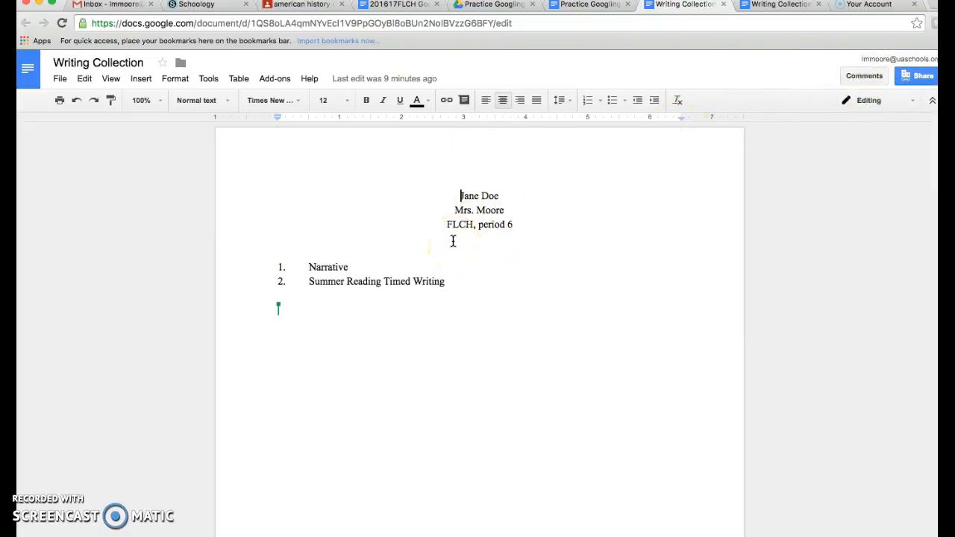
Step: Set the Practice Googling document's link sharing to anyone at Uaschools.org with the link can edit, and copy its sharing link
{"action": "left_click", "coordinate": [580, 10]}
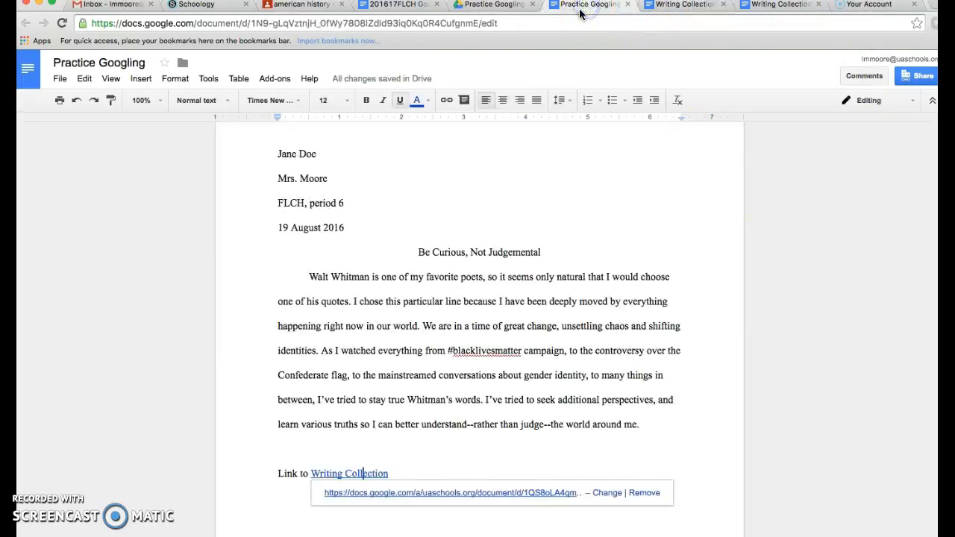
{"action": "left_click", "coordinate": [601, 211]}
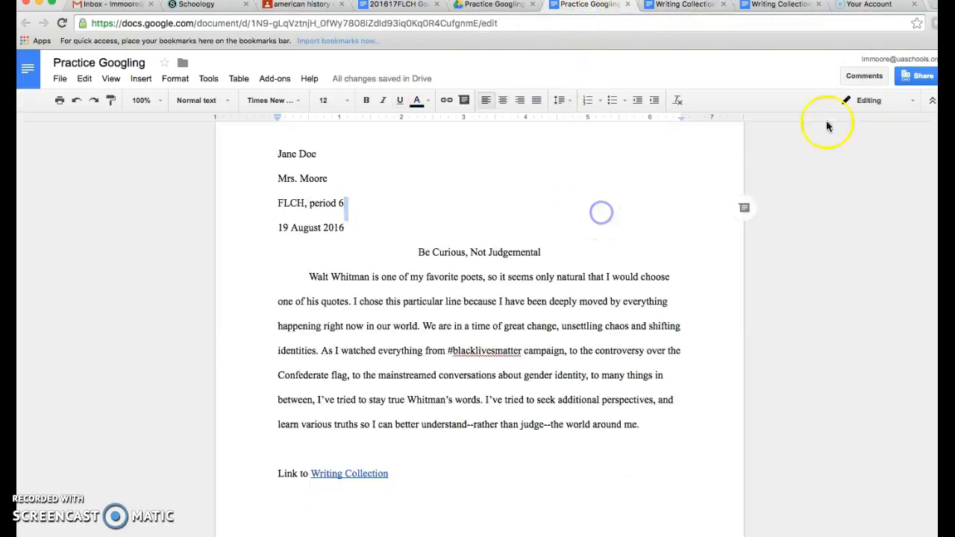
{"action": "left_click", "coordinate": [915, 84]}
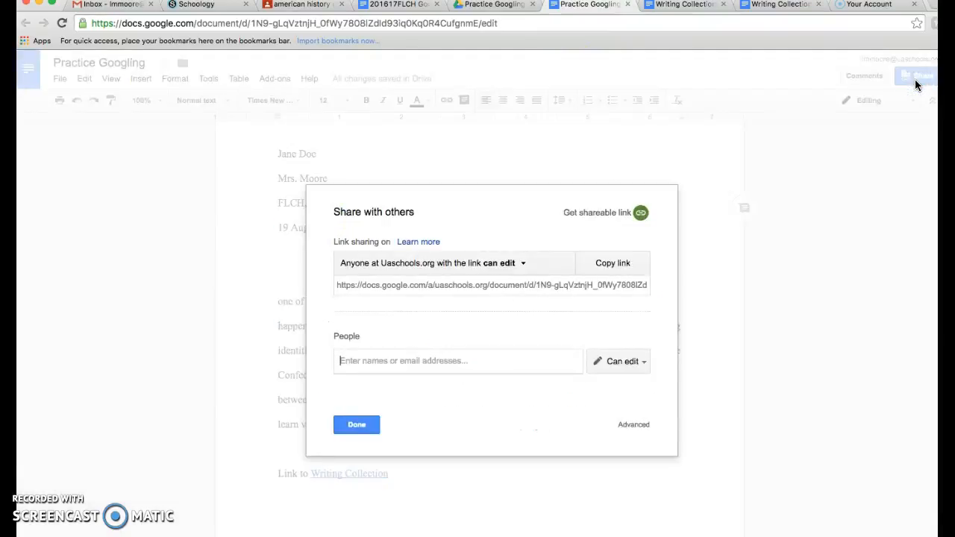
{"action": "left_click", "coordinate": [506, 269]}
{"action": "left_click", "coordinate": [514, 313]}
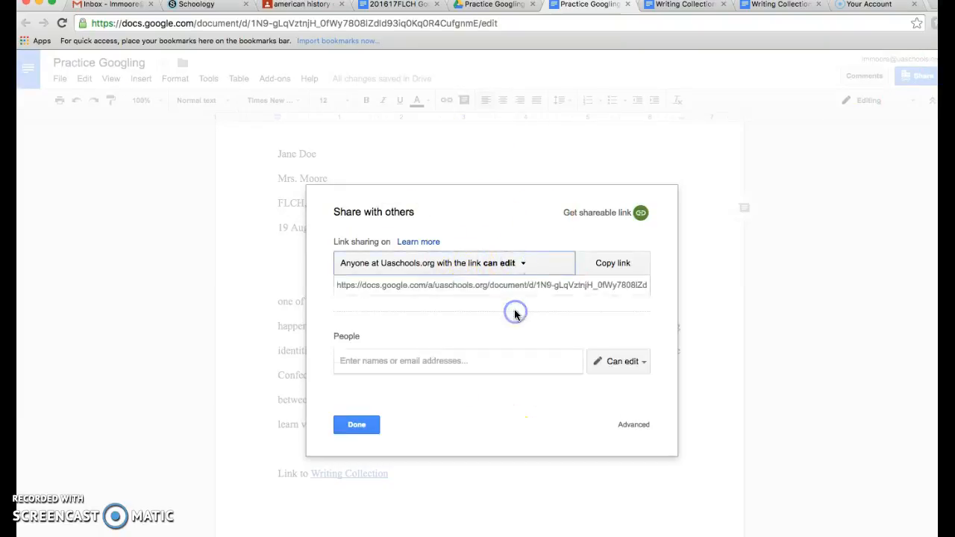
{"action": "left_click", "coordinate": [514, 262]}
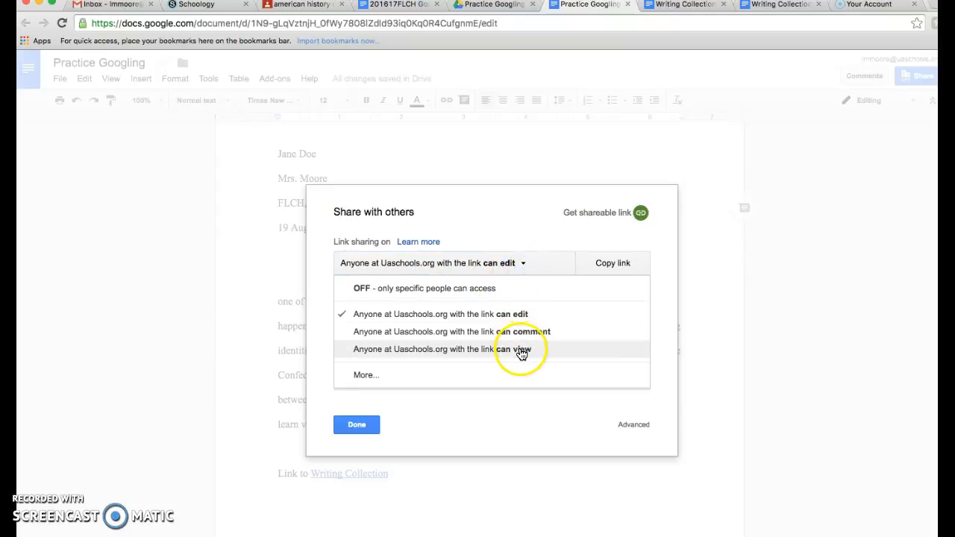
{"action": "left_click", "coordinate": [520, 312]}
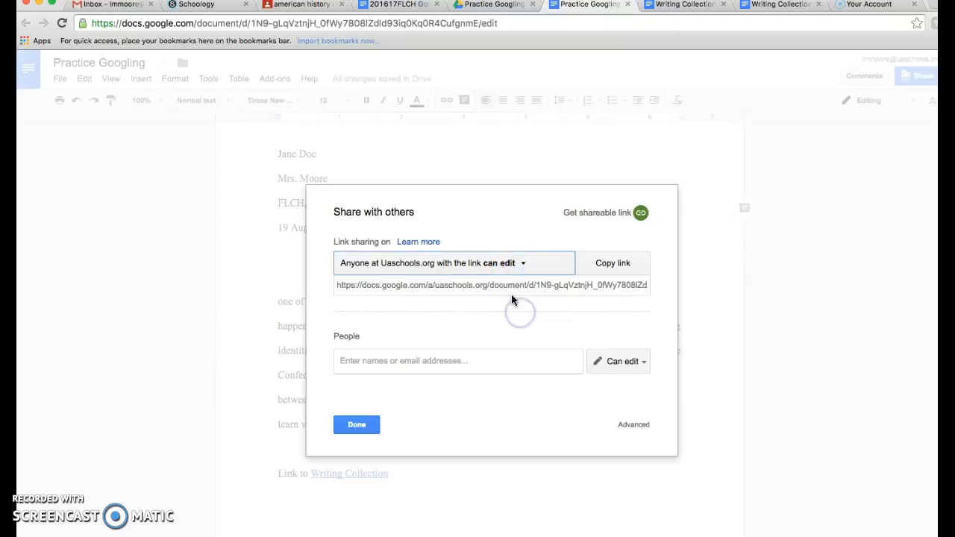
{"action": "left_click", "coordinate": [506, 285]}
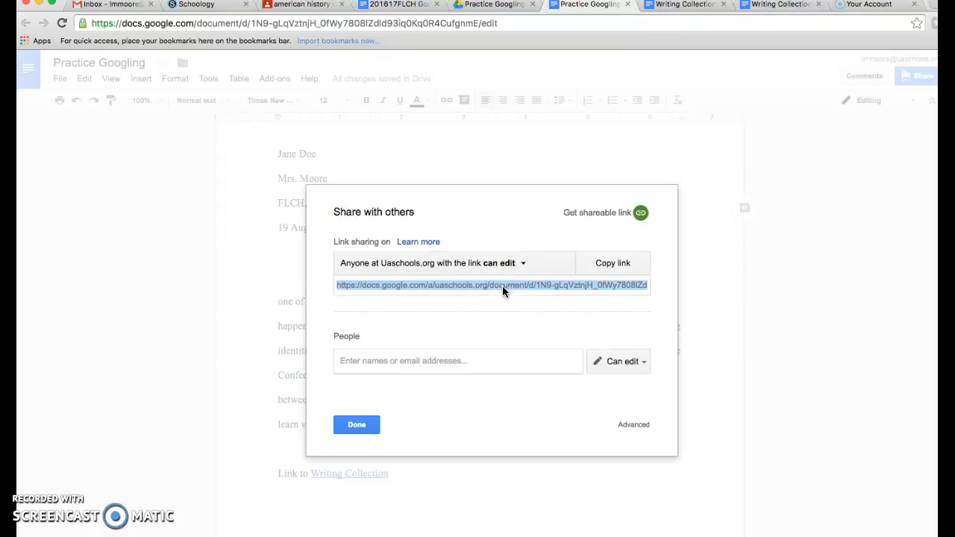
{"action": "left_click", "coordinate": [361, 424]}
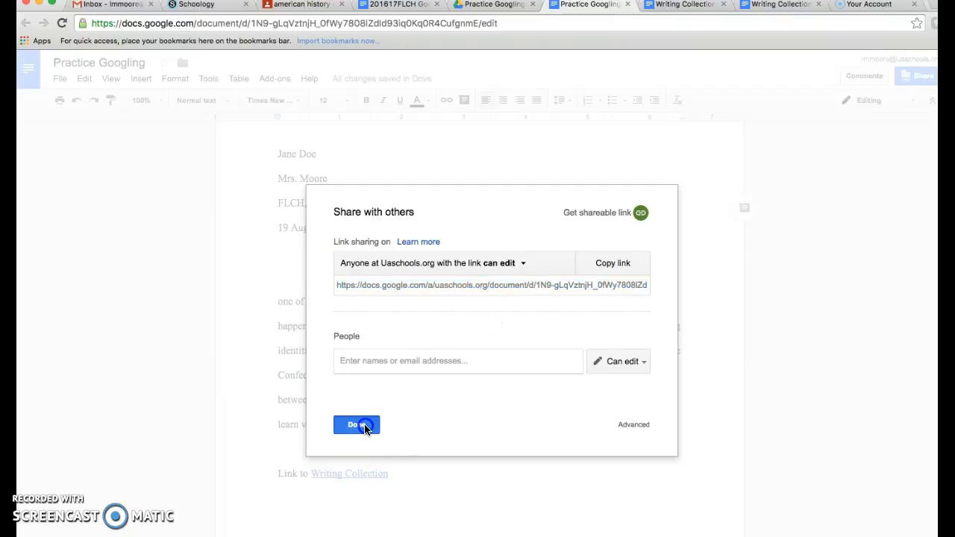